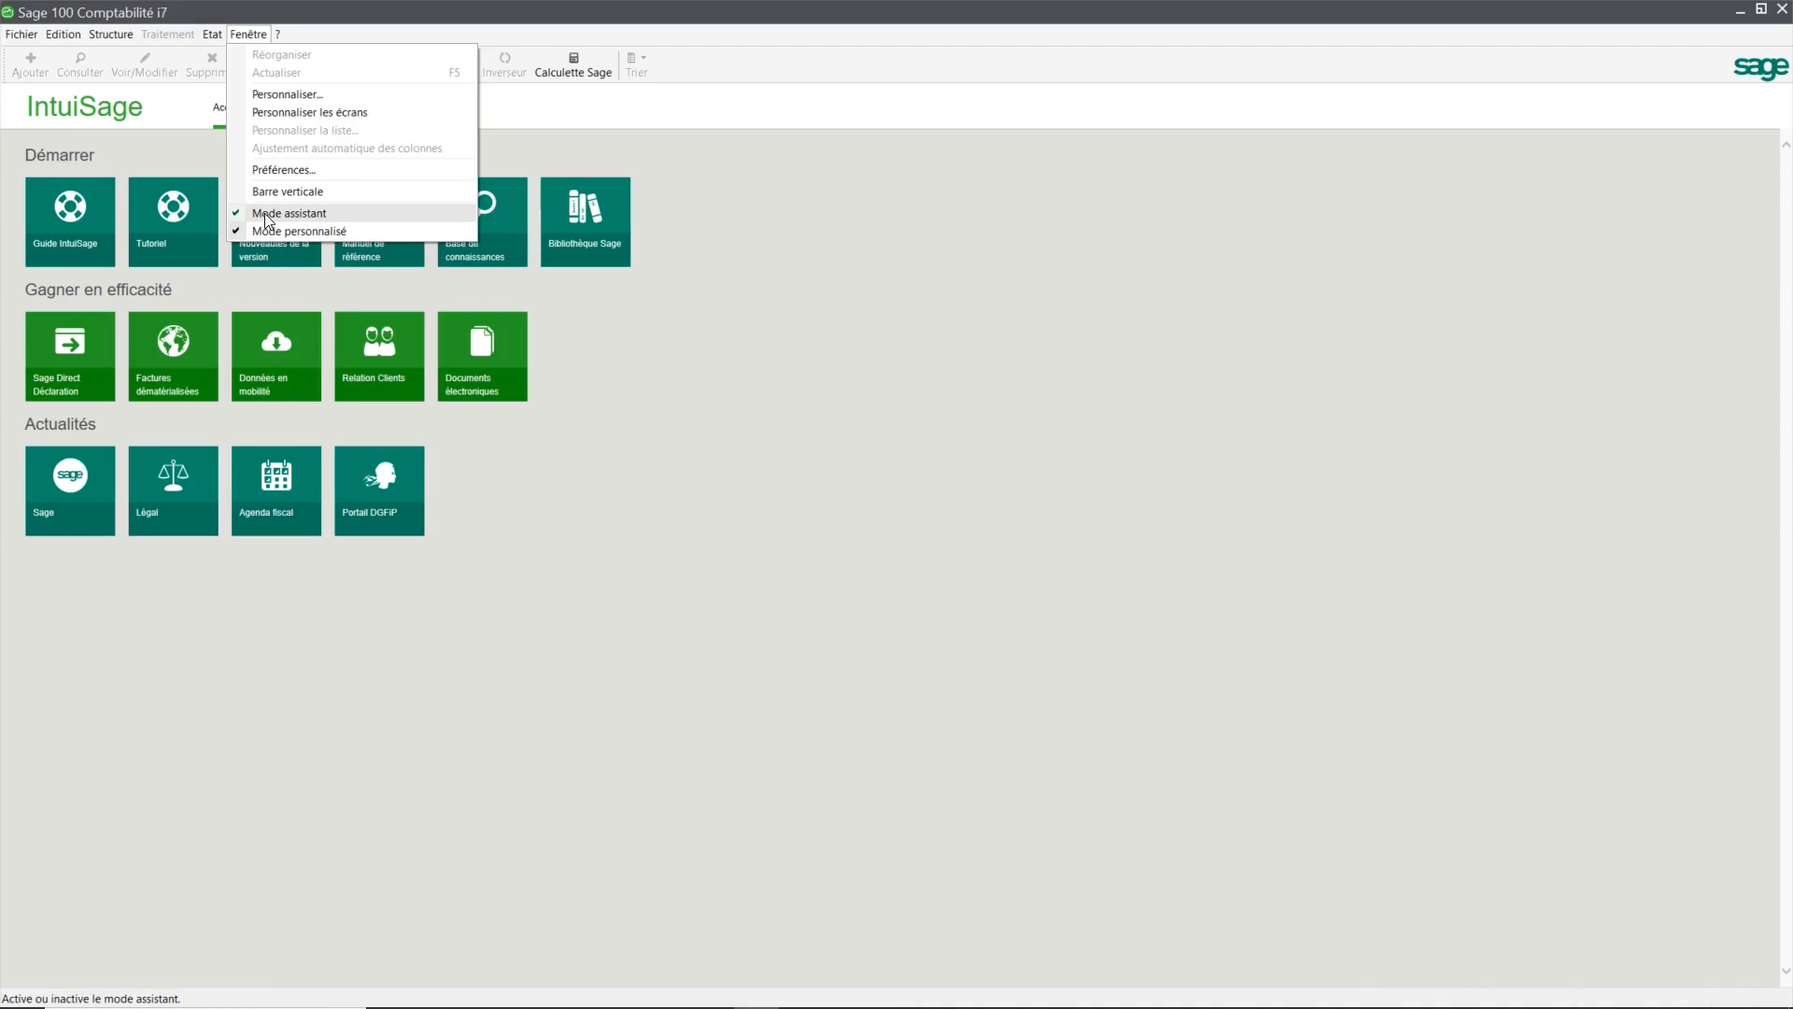
# Step: Dismiss the Fenêtre menu and choose Fichier > Nouveau... to launch the file-creation wizard
pyautogui.click(175, 159)
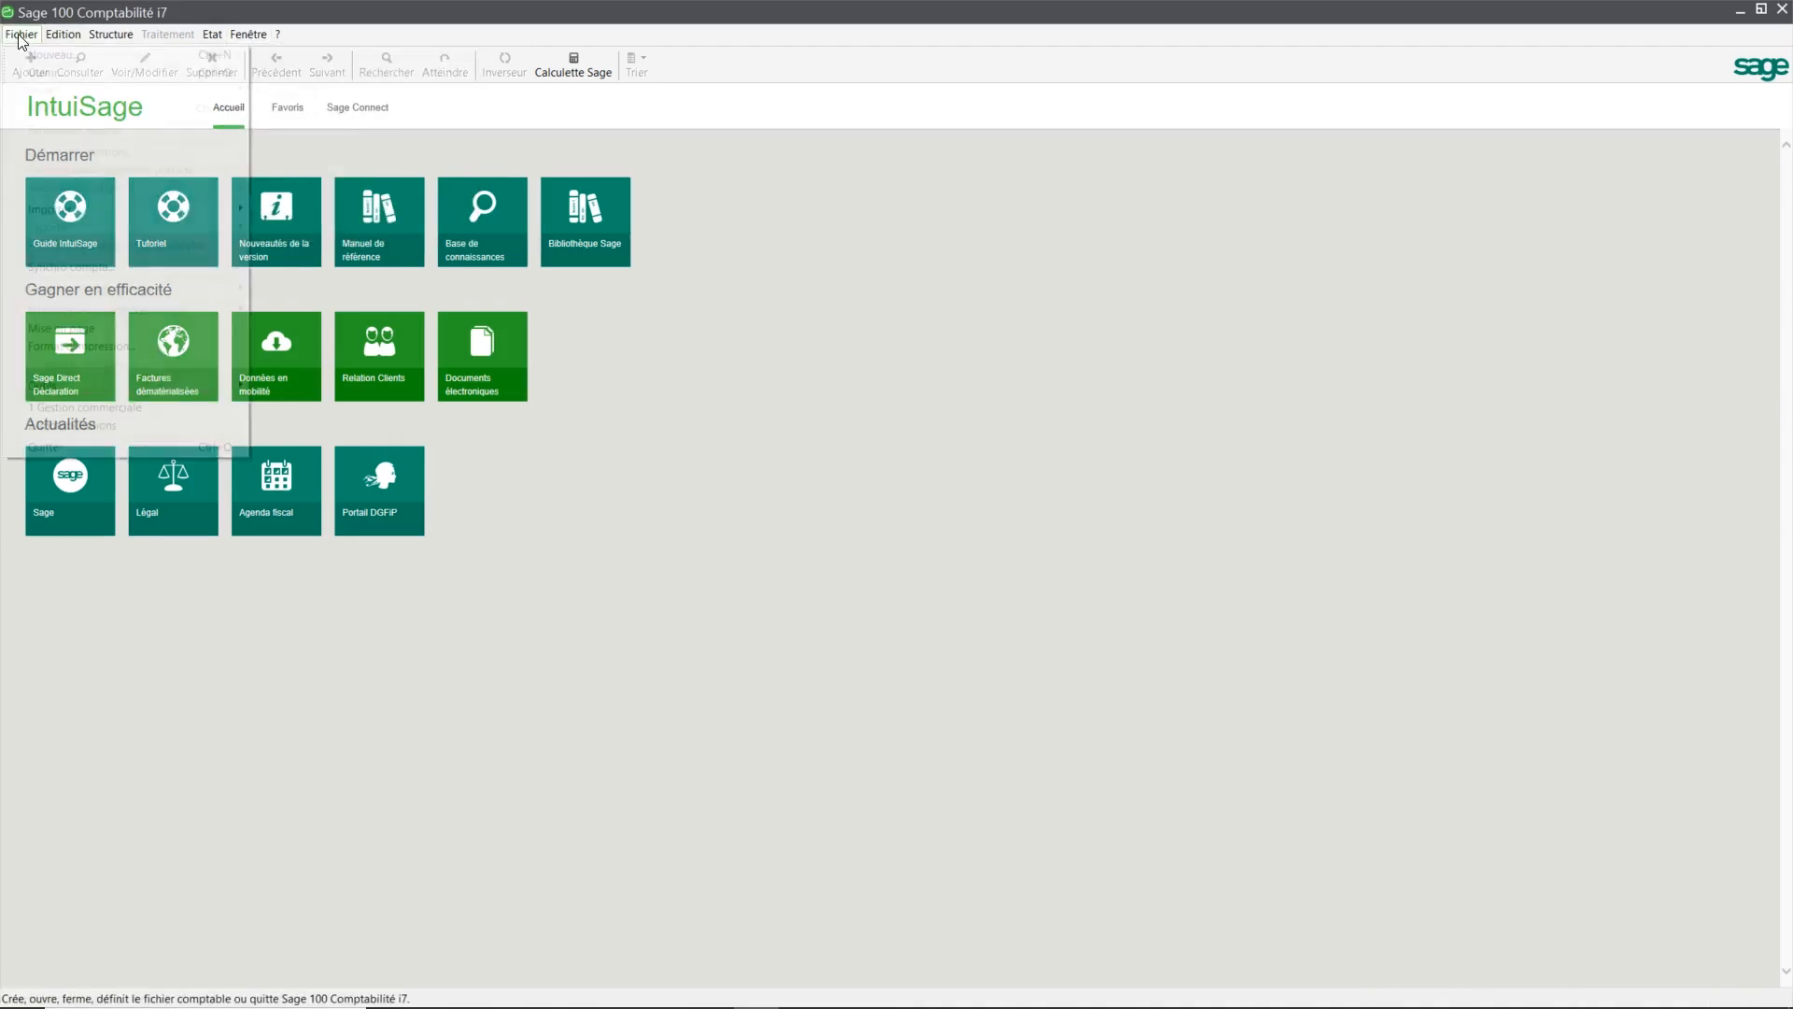
pyautogui.click(20, 35)
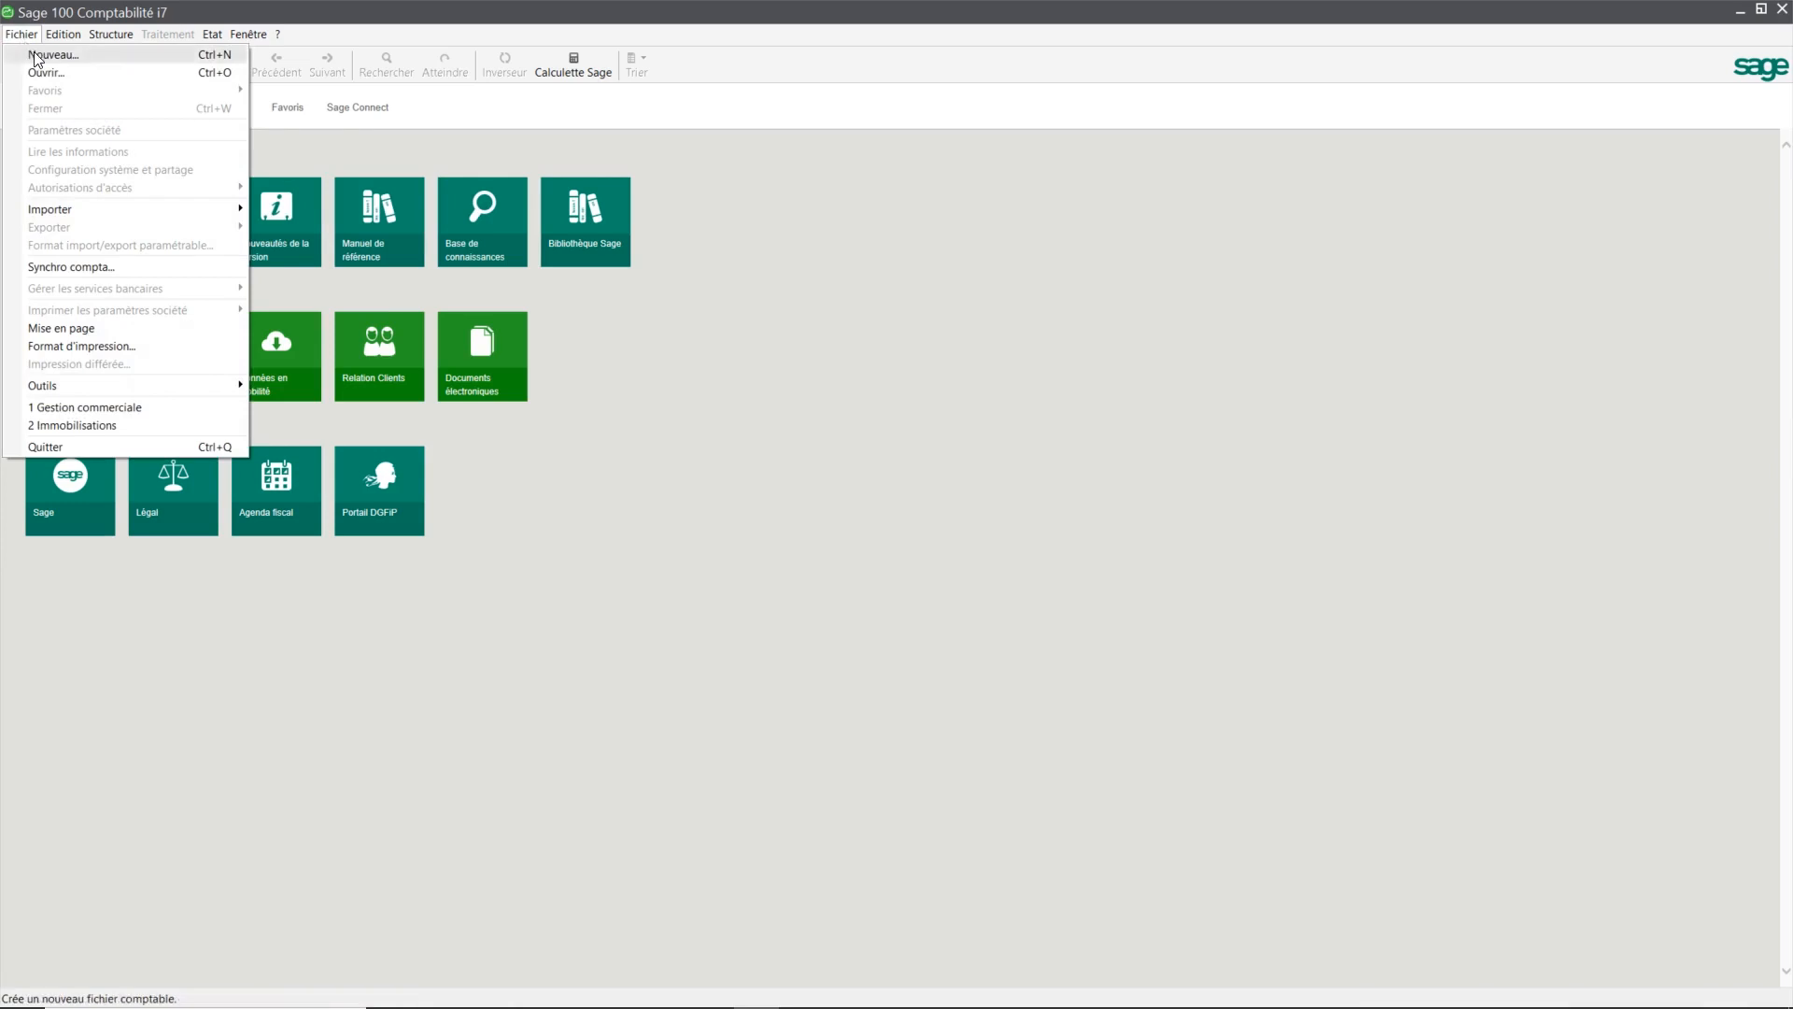
pyautogui.click(46, 54)
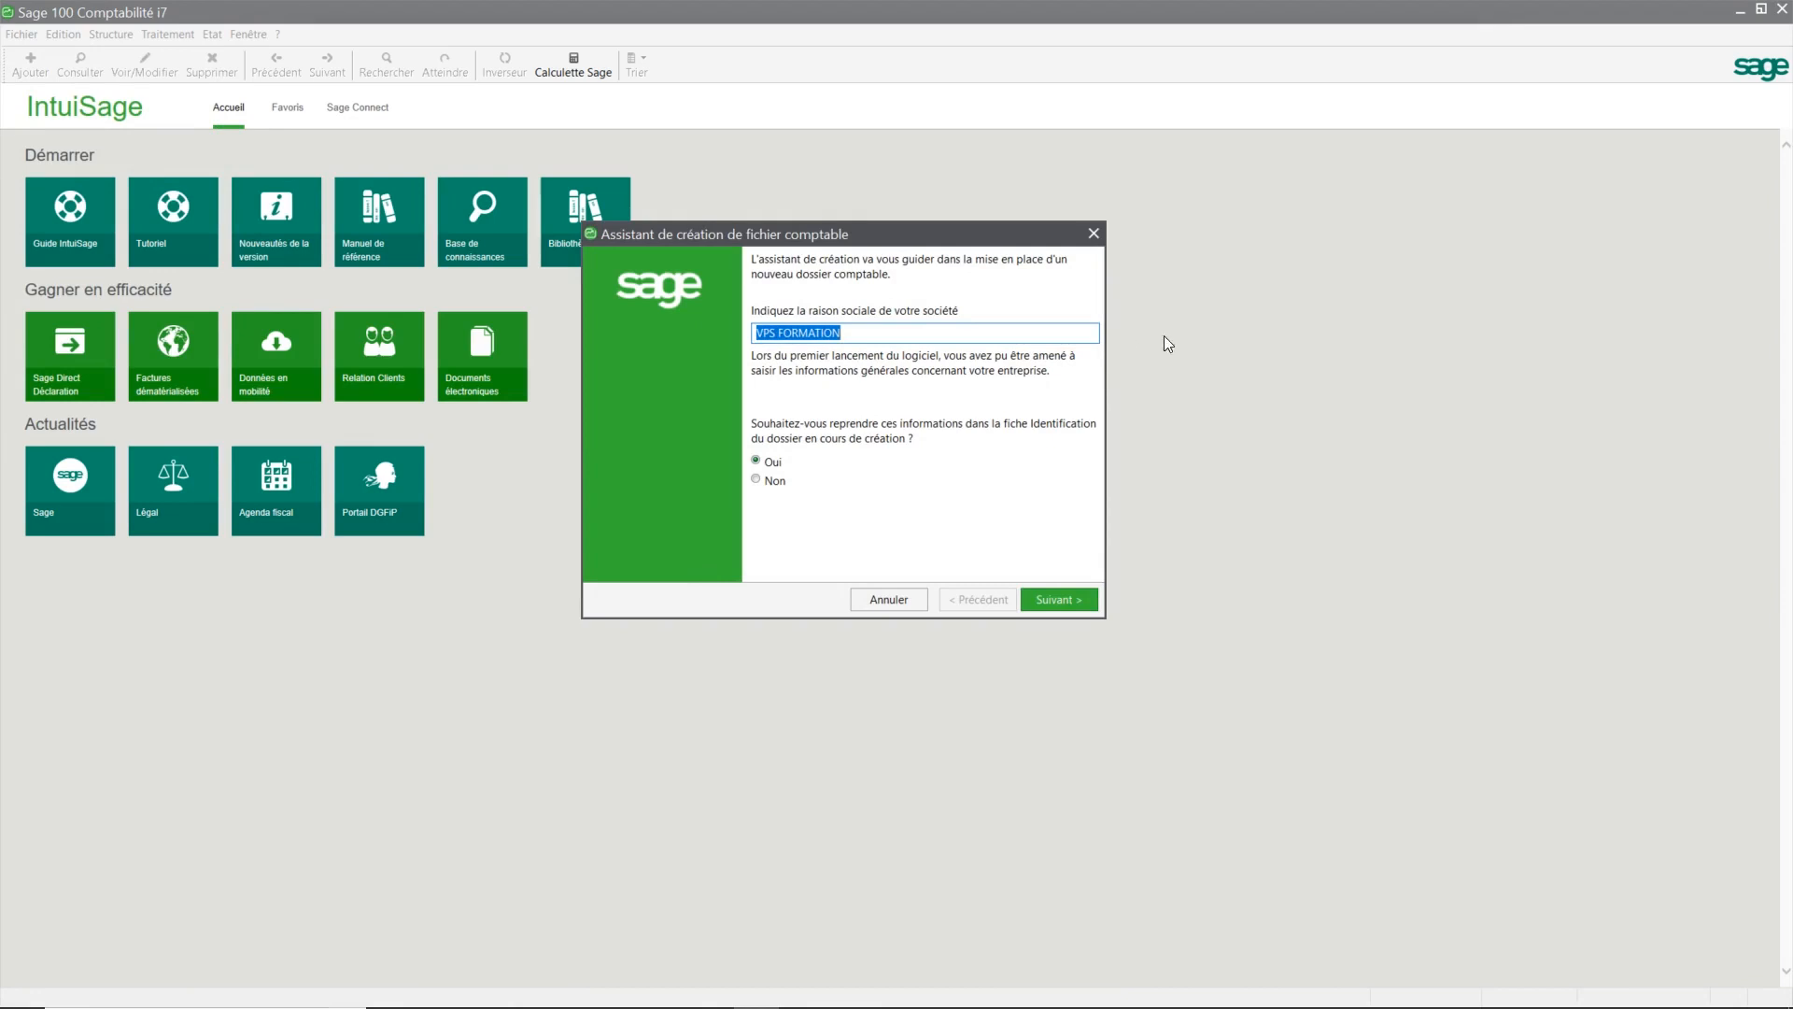
# Step: Replace VPS FORMATION with SOLENZA as raison sociale, answer Non to reusing identification details, and continue
pyautogui.press('BackSpace')
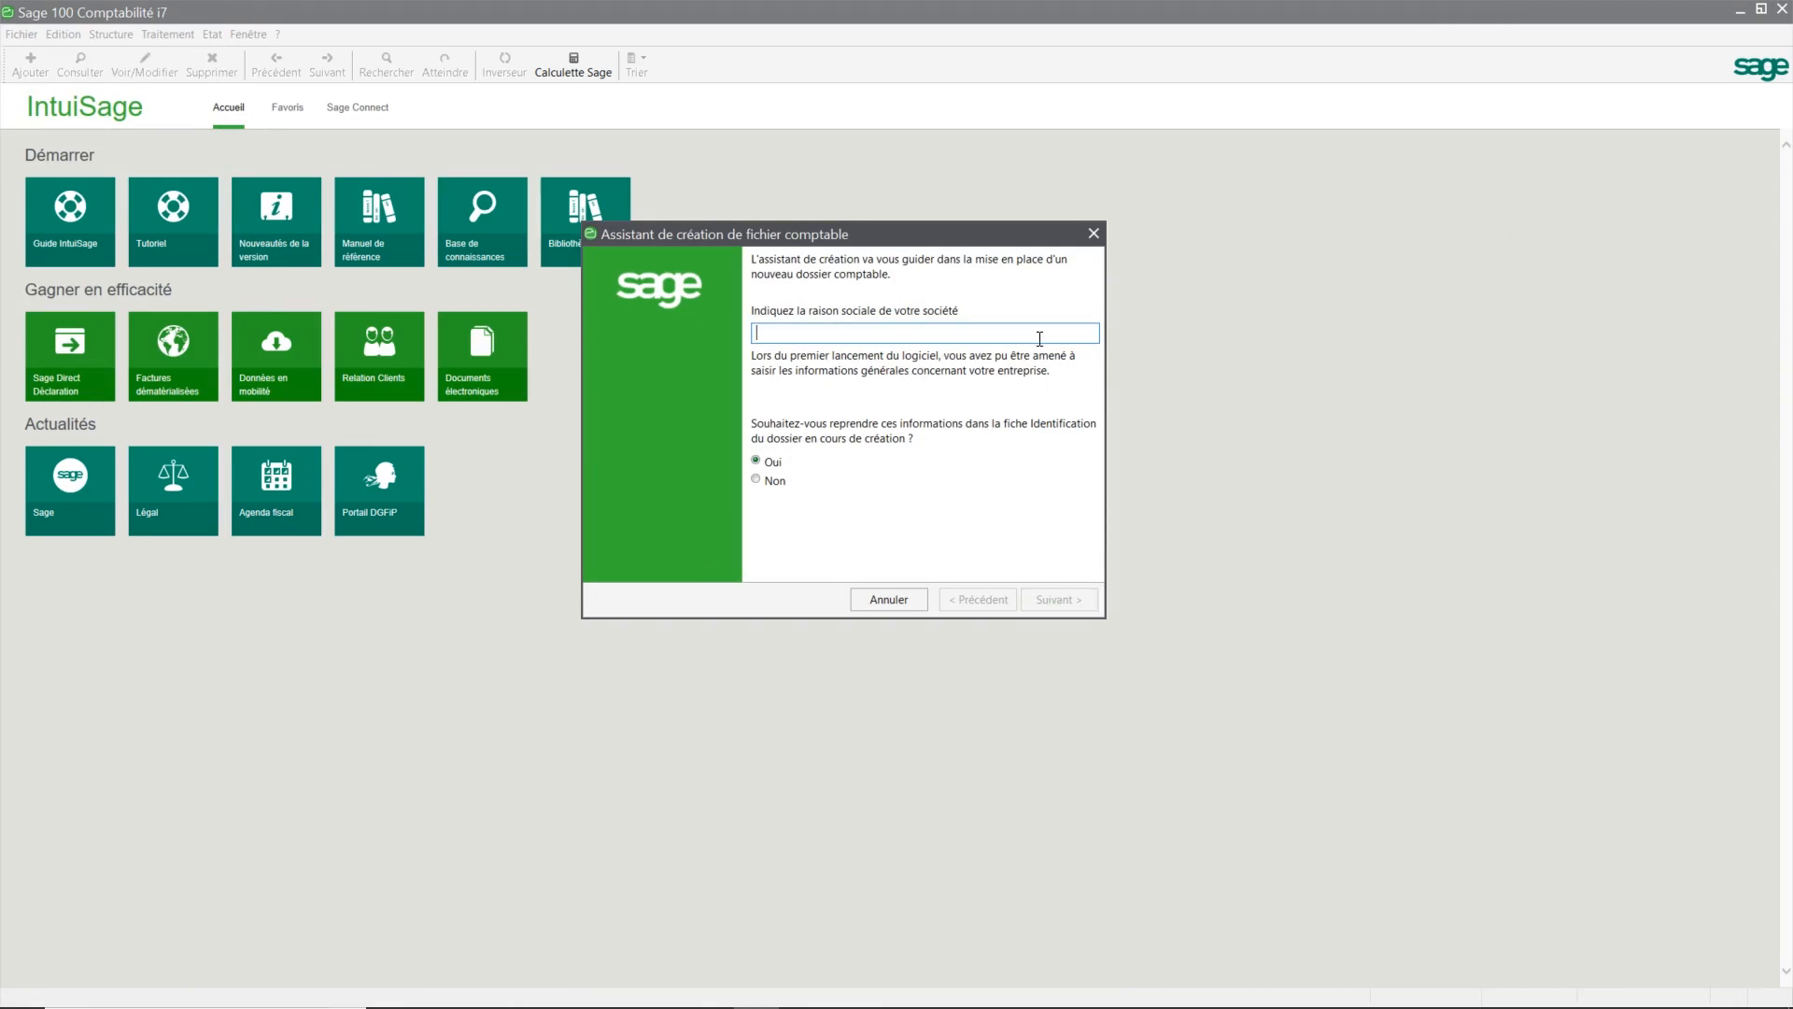
pyautogui.write('s')
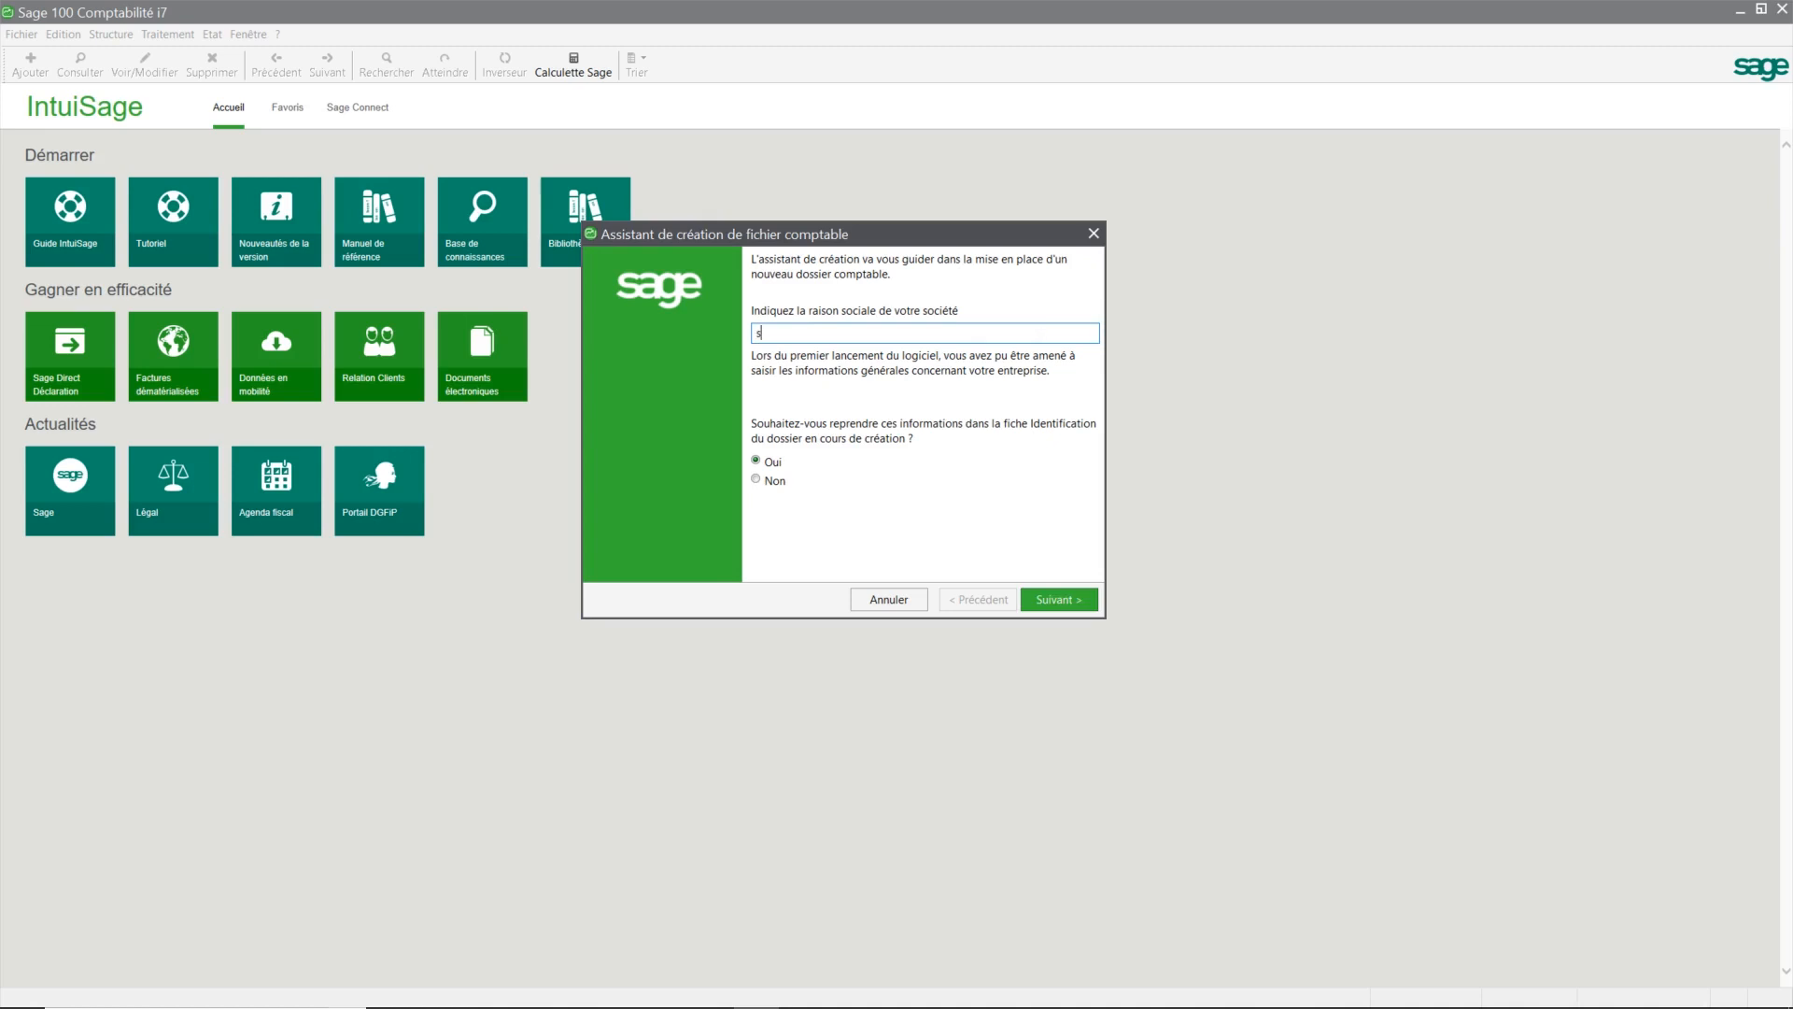
pyautogui.press('BackSpace')
pyautogui.write('SOLENZA')
pyautogui.click(775, 484)
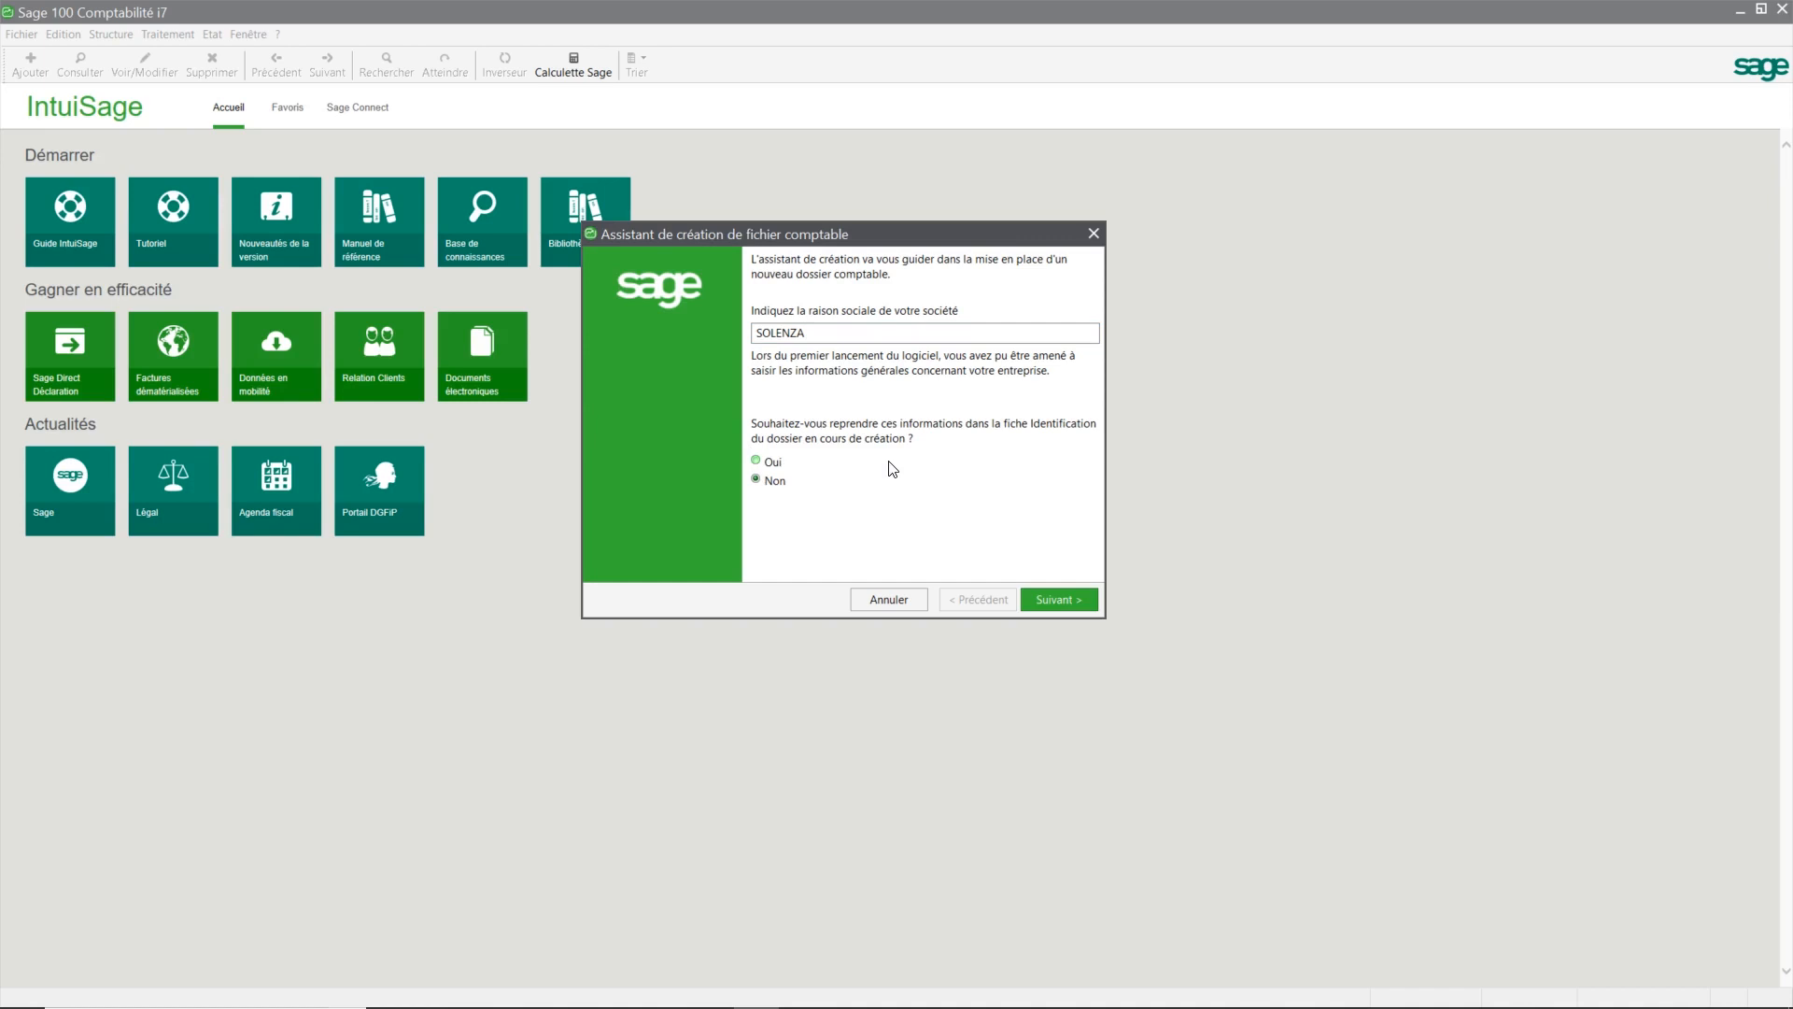
pyautogui.click(1055, 598)
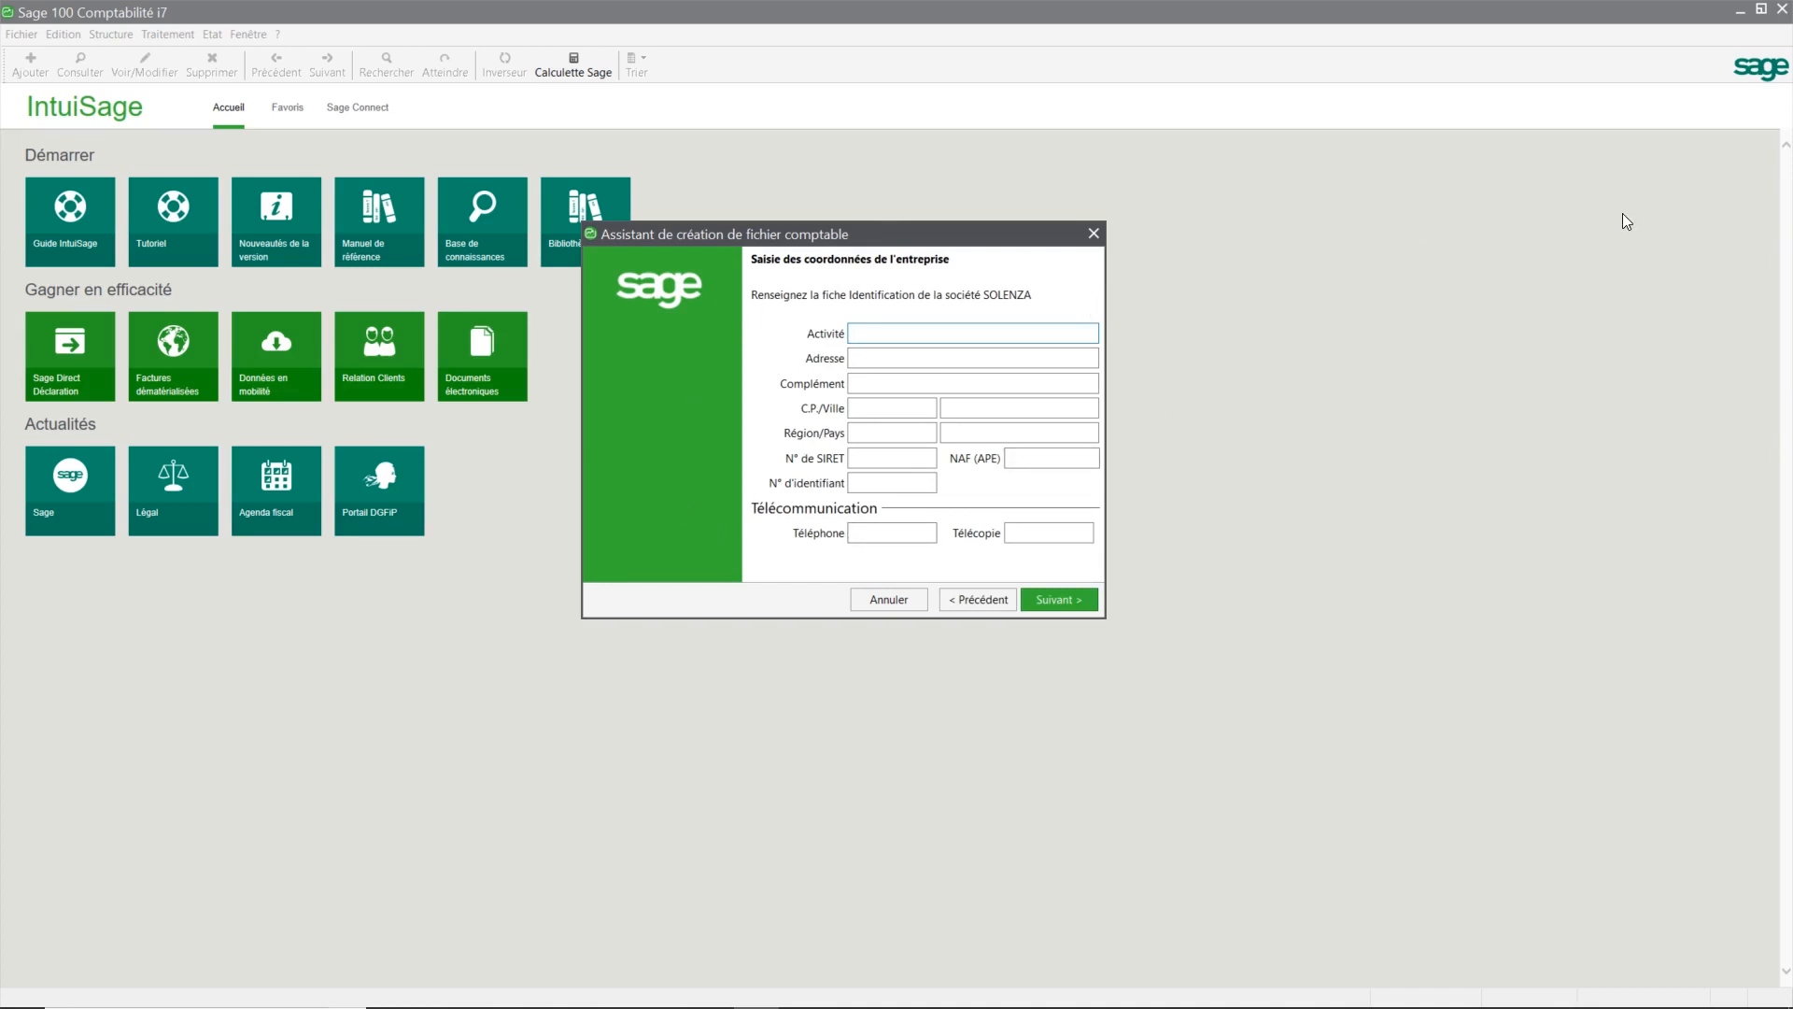
# Step: Enter activity DISTRIBUTION CHAUSSURES and the company's street address
pyautogui.press('BackSpace')
pyautogui.press('BackSpace')
pyautogui.press('BackSpace')
pyautogui.press('BackSpace')
pyautogui.press('BackSpace')
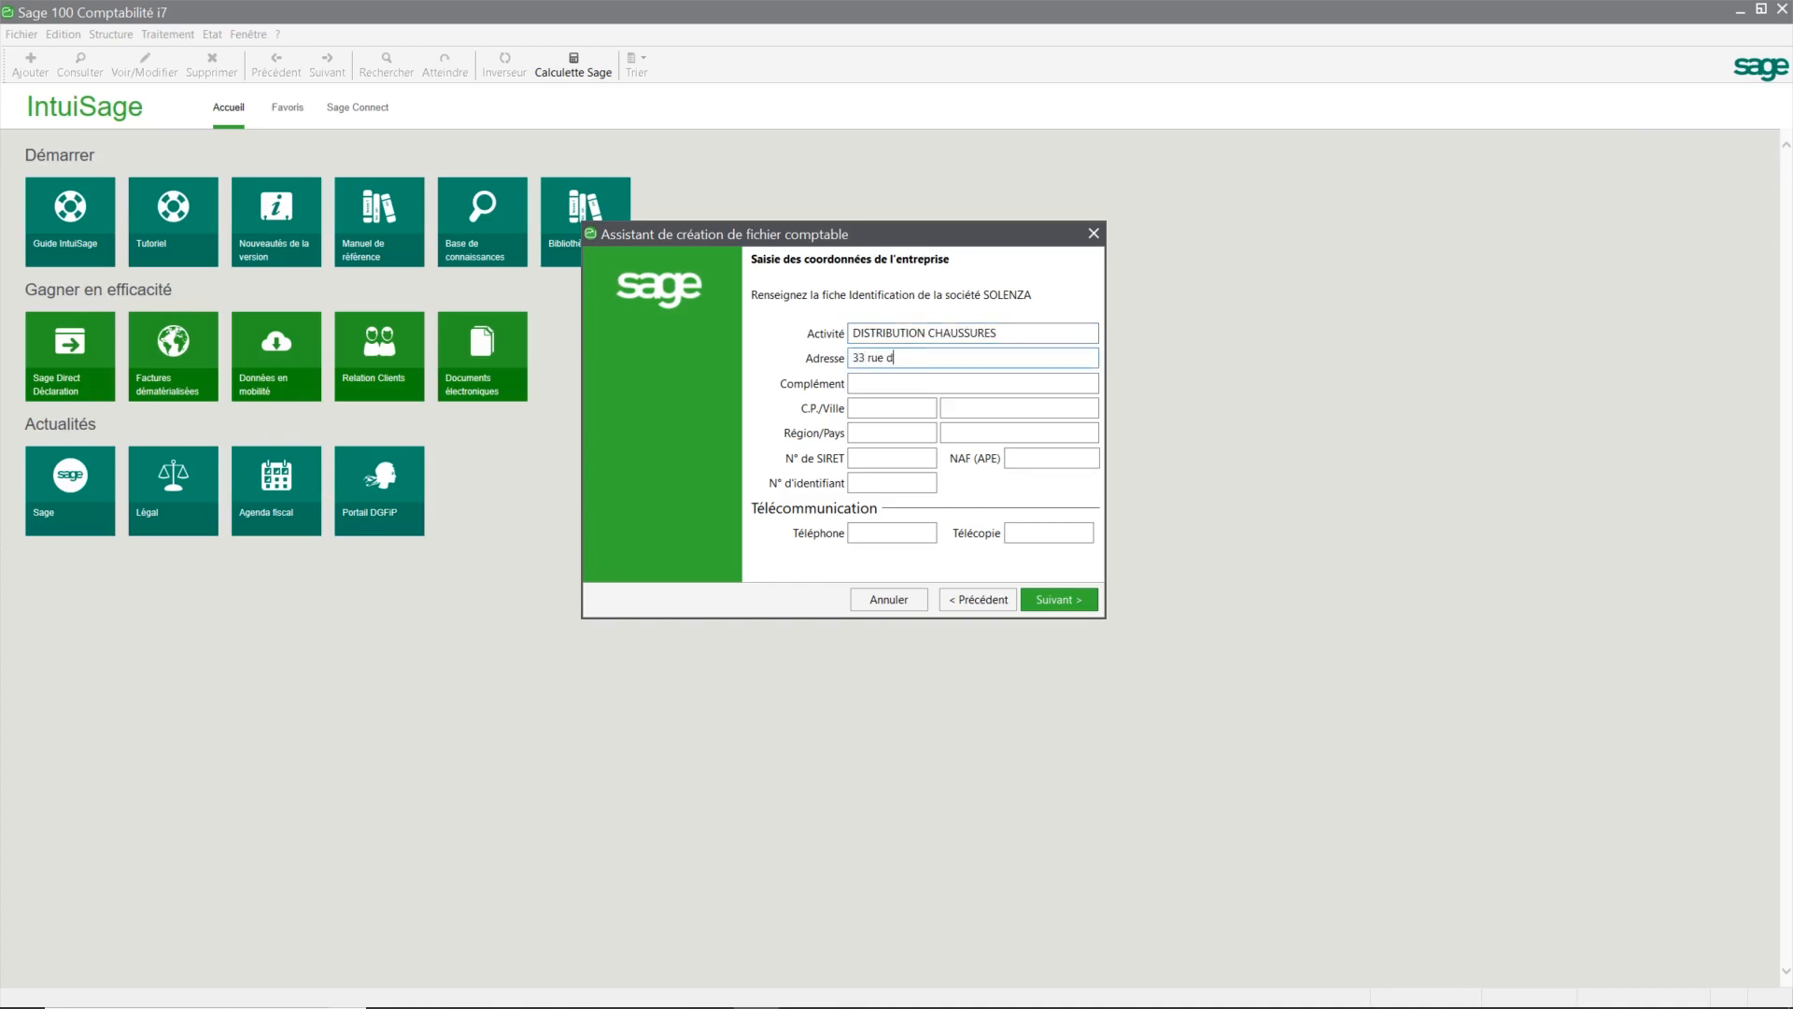
pyautogui.press('Tab')
# Step: Fill in the company's postcode and city in C.P. and Ville
pyautogui.write('34000mont')
pyautogui.press('BackSpace')
pyautogui.press('BackSpace')
pyautogui.press('BackSpace')
pyautogui.press('BackSpace')
pyautogui.write('MOM')
pyautogui.press('BackSpace')
pyautogui.write('NTPELLIER')
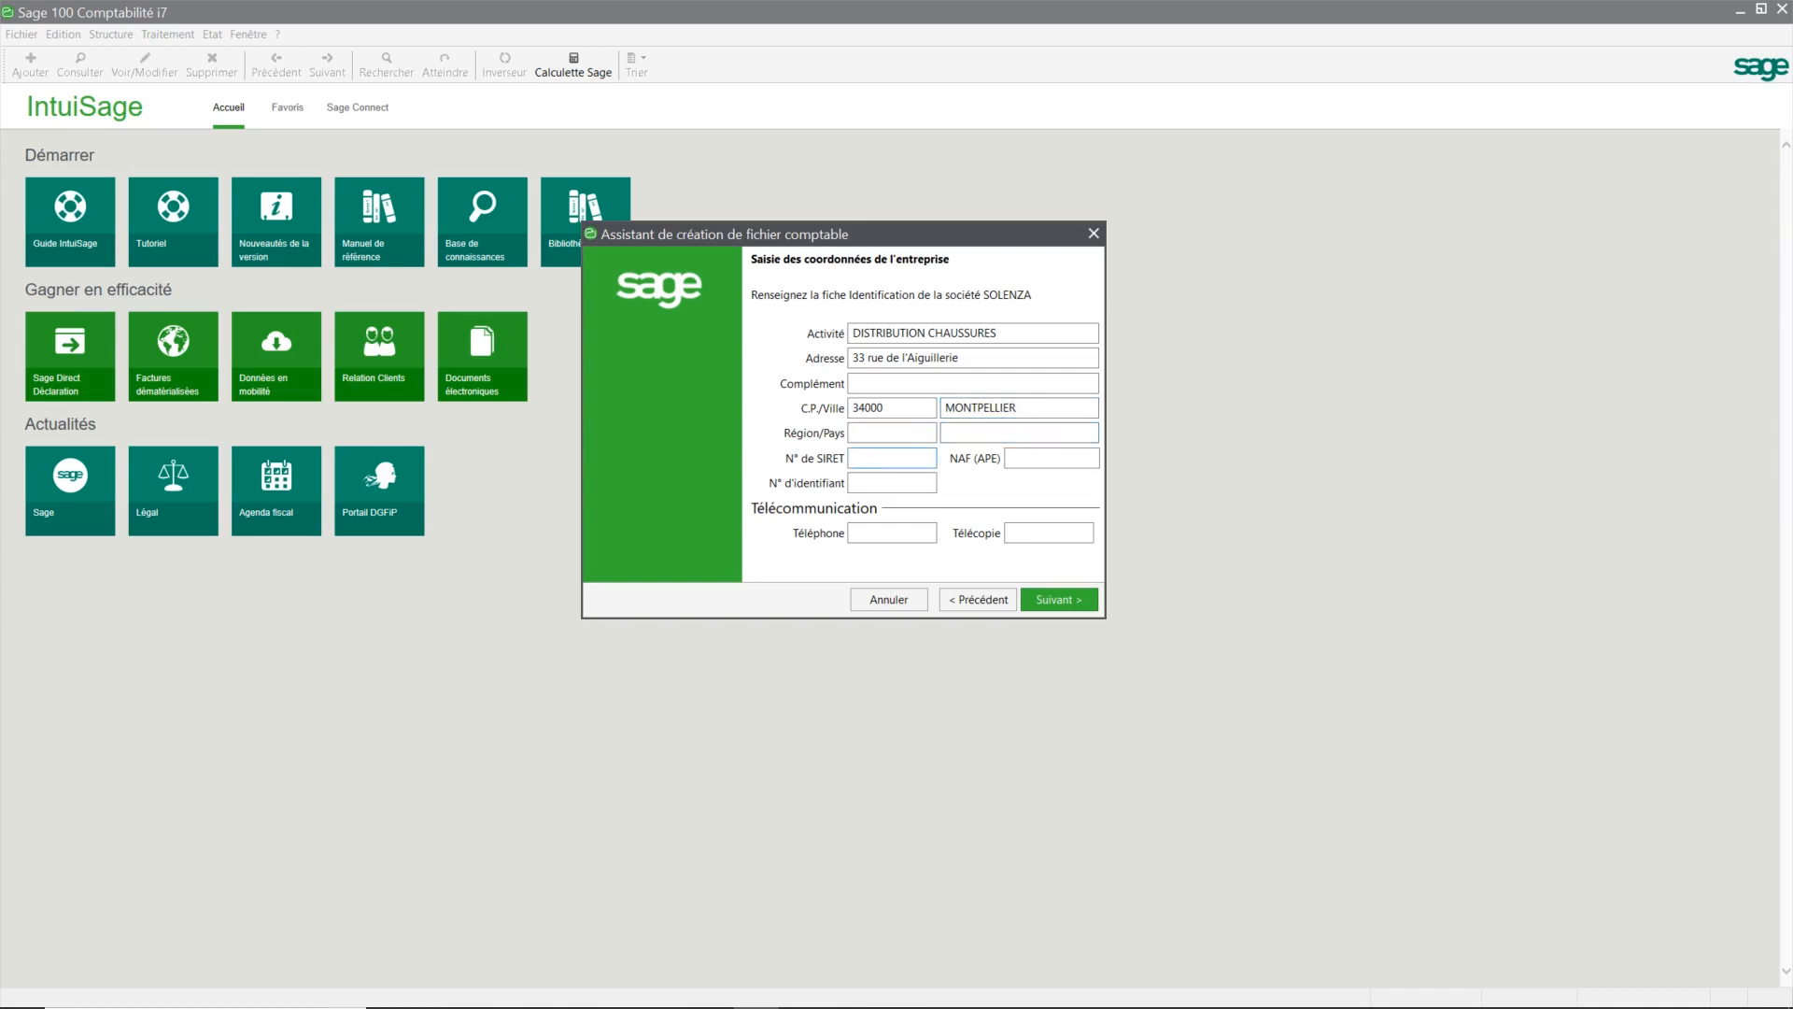
# Step: Fill in the SIRET number, NAF (APE) code 47.72a and intracommunity VAT identifier, then proceed
pyautogui.press('Tab')
pyautogui.write('47.72a')
pyautogui.press('Tab')
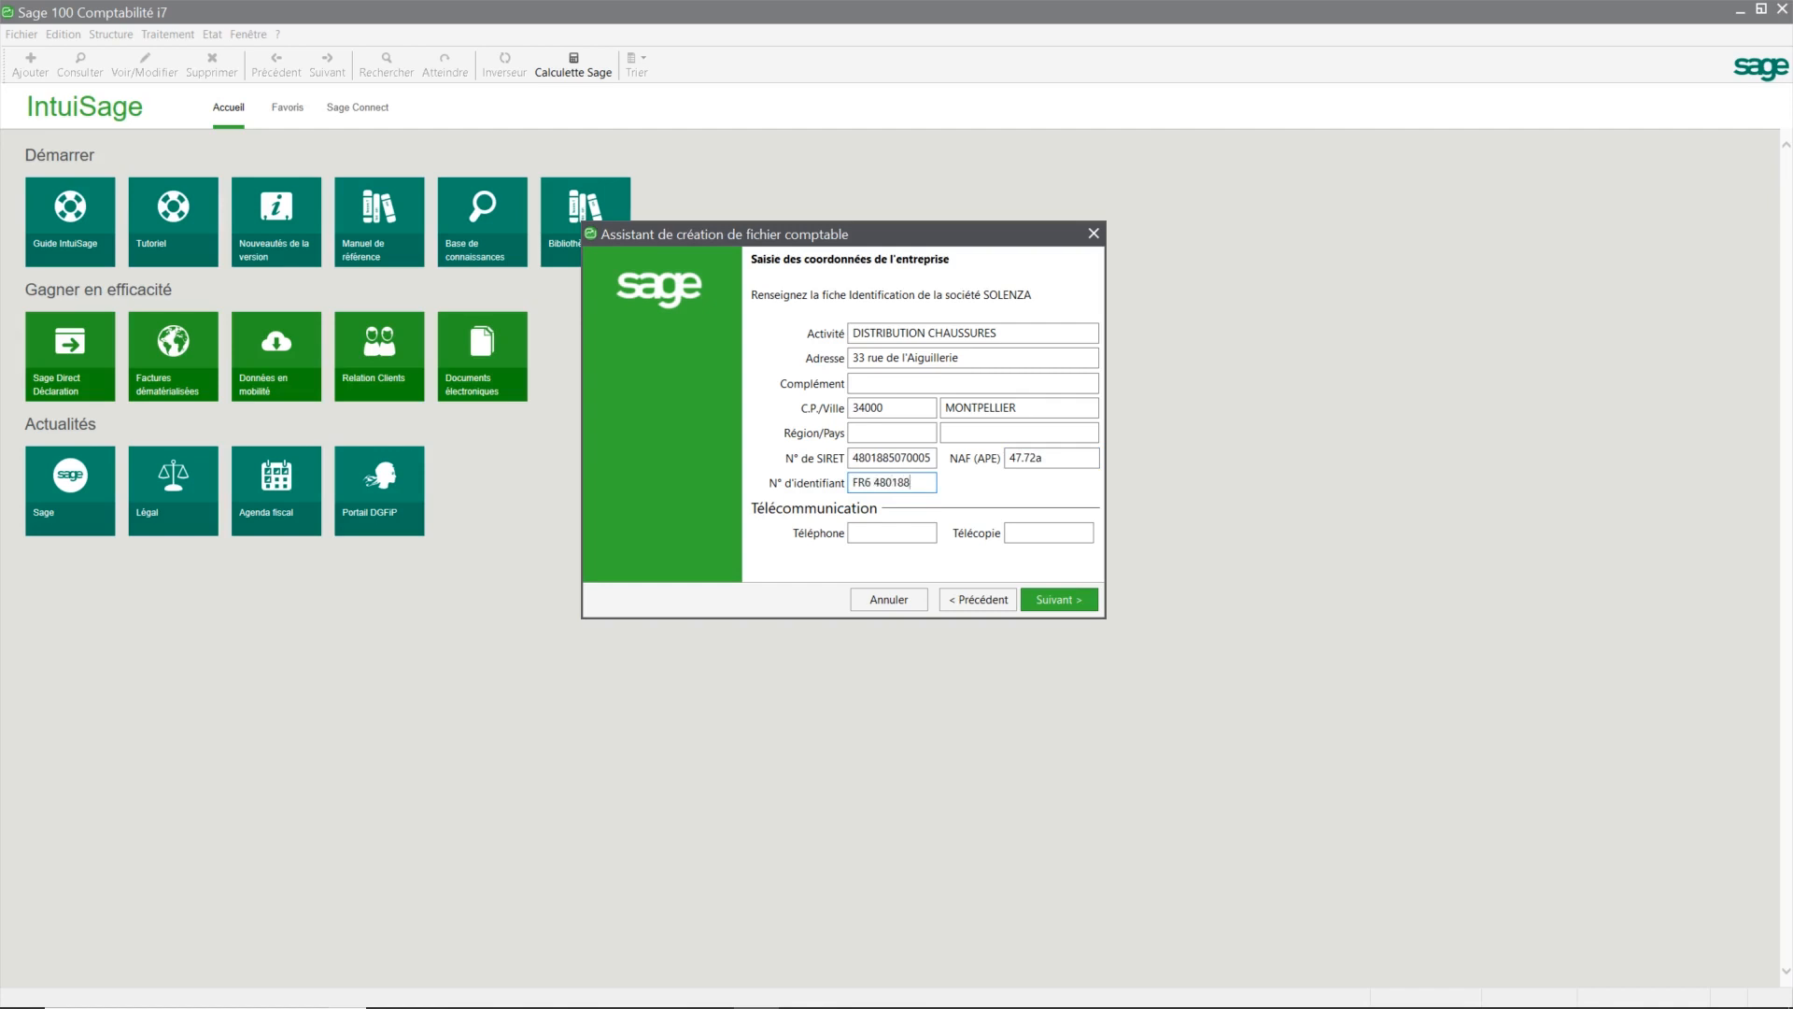
pyautogui.press('Tab')
pyautogui.click(1059, 599)
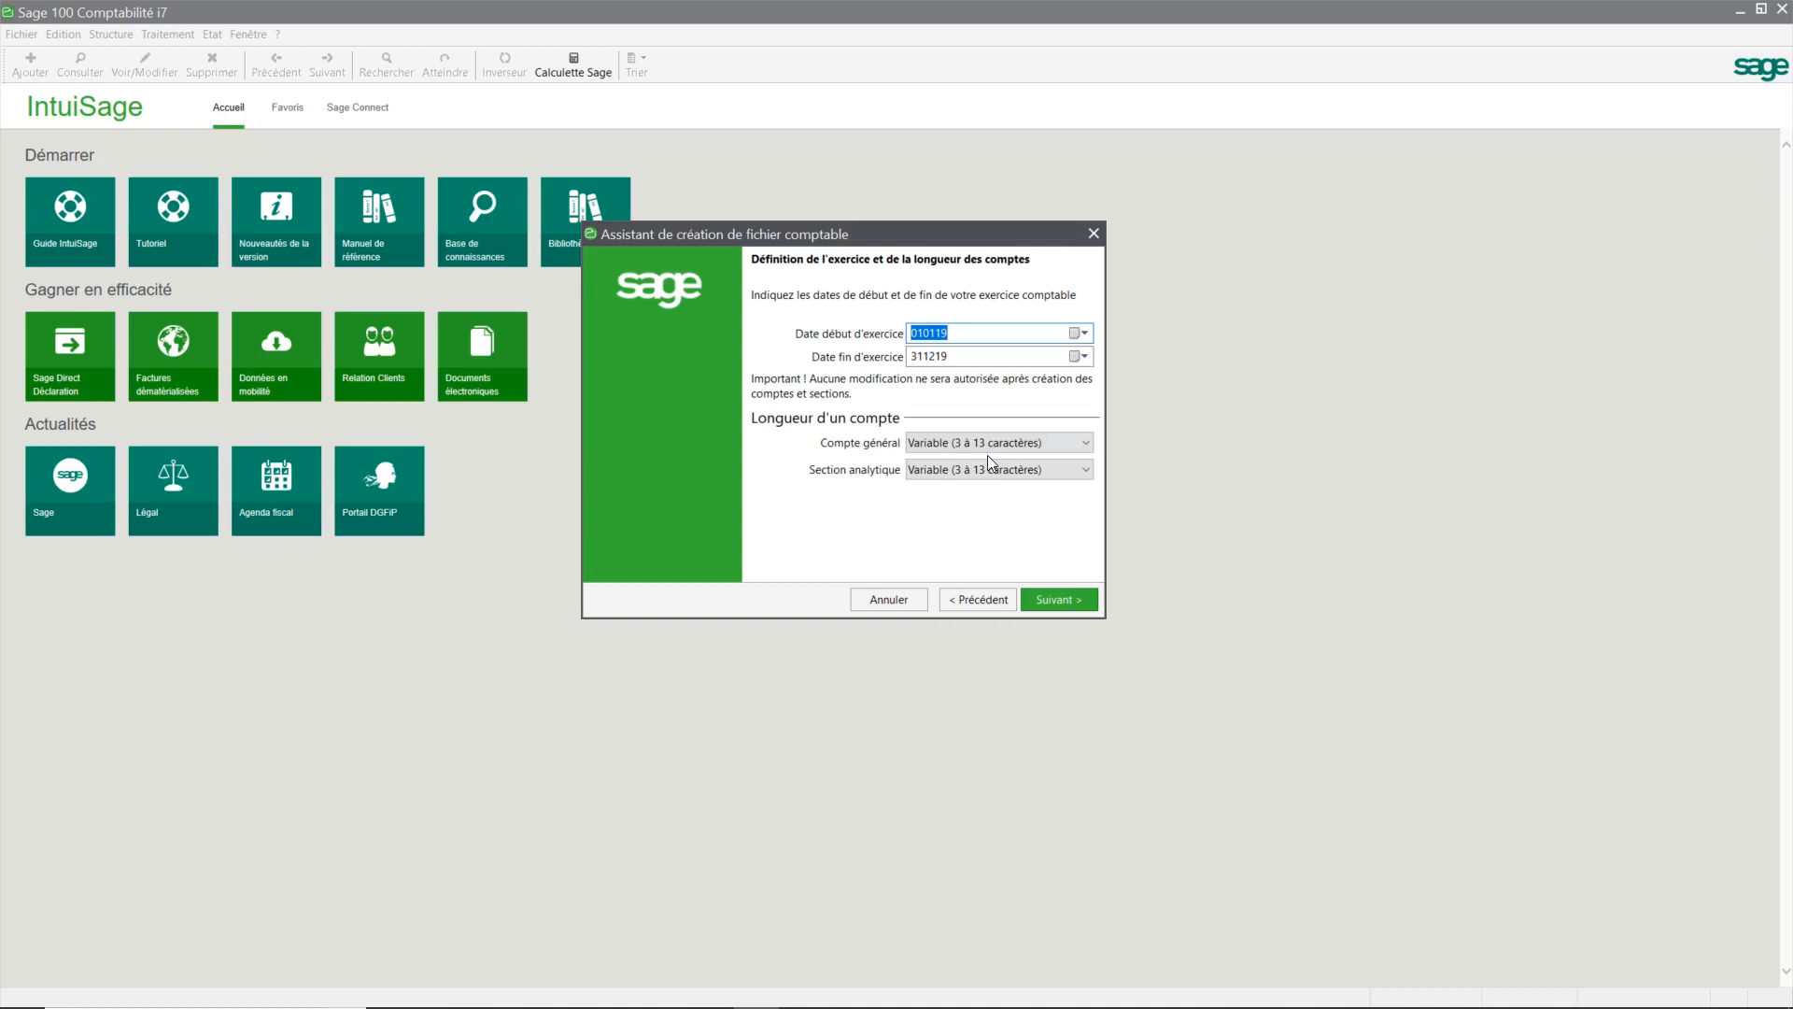
# Step: Keep exercise 010119–311219 and set Compte général length to 8 caractères, then proceed
pyautogui.click(1081, 444)
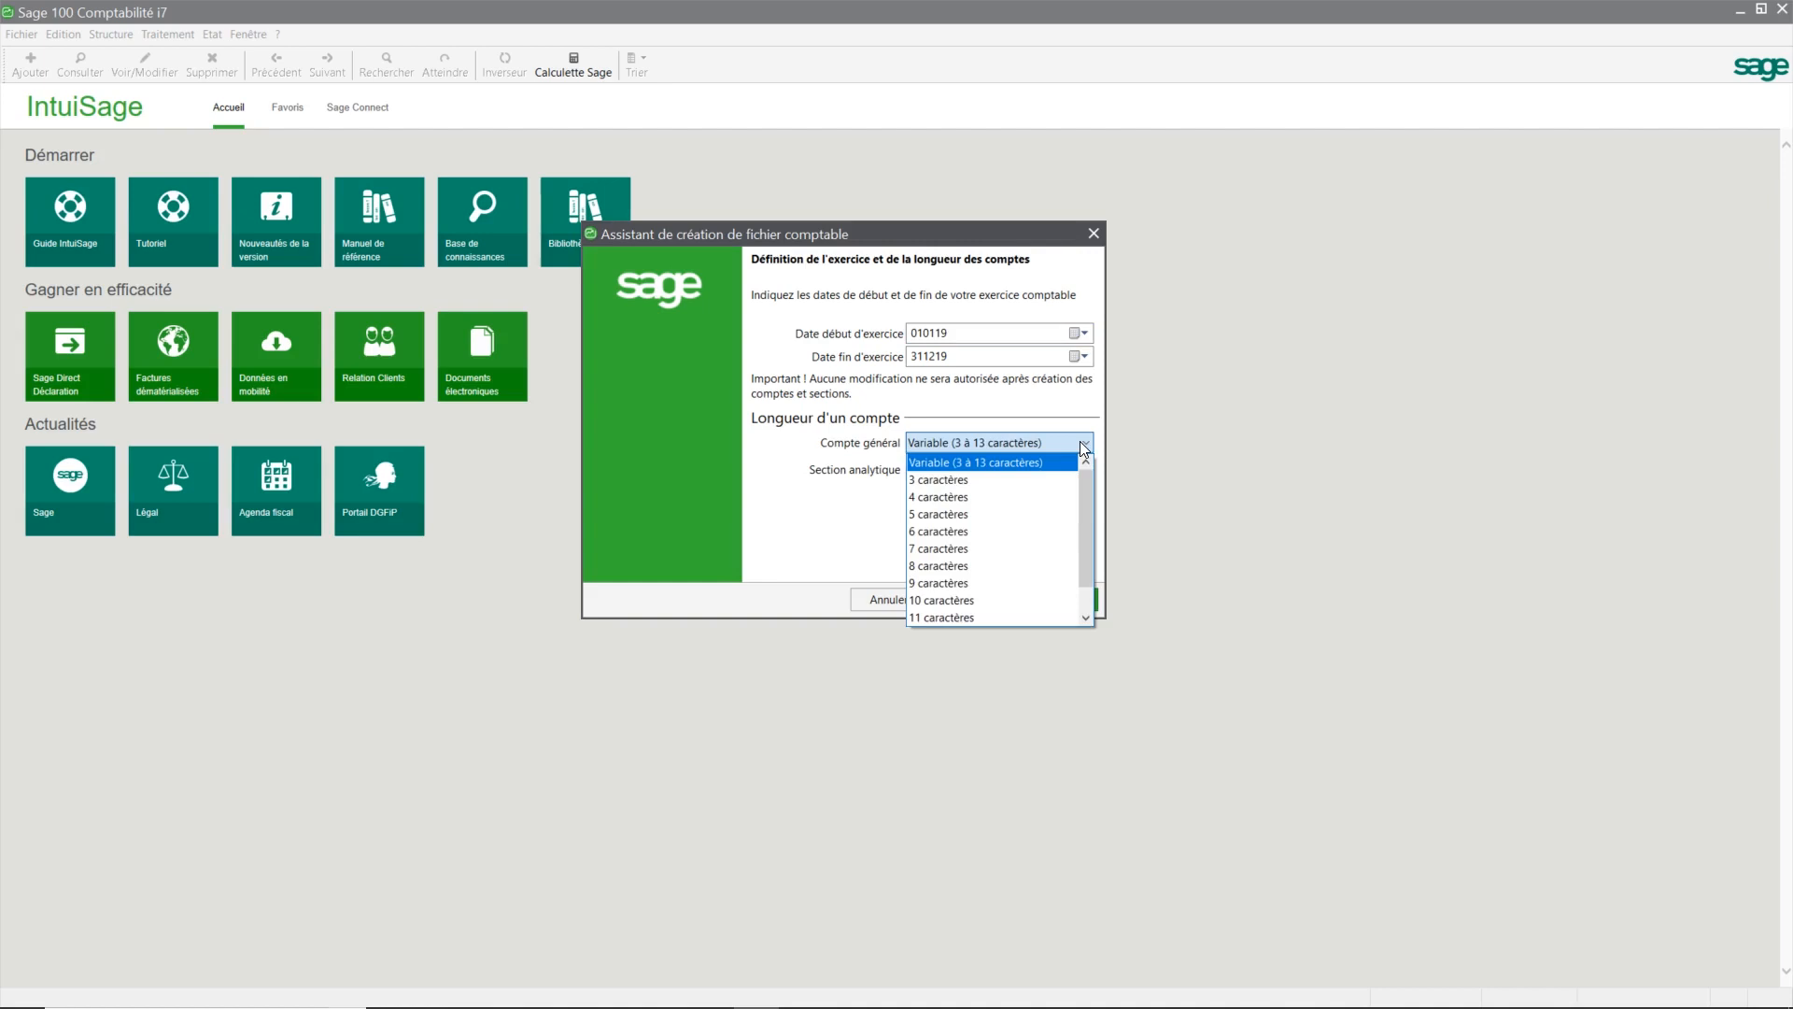
pyautogui.click(1079, 440)
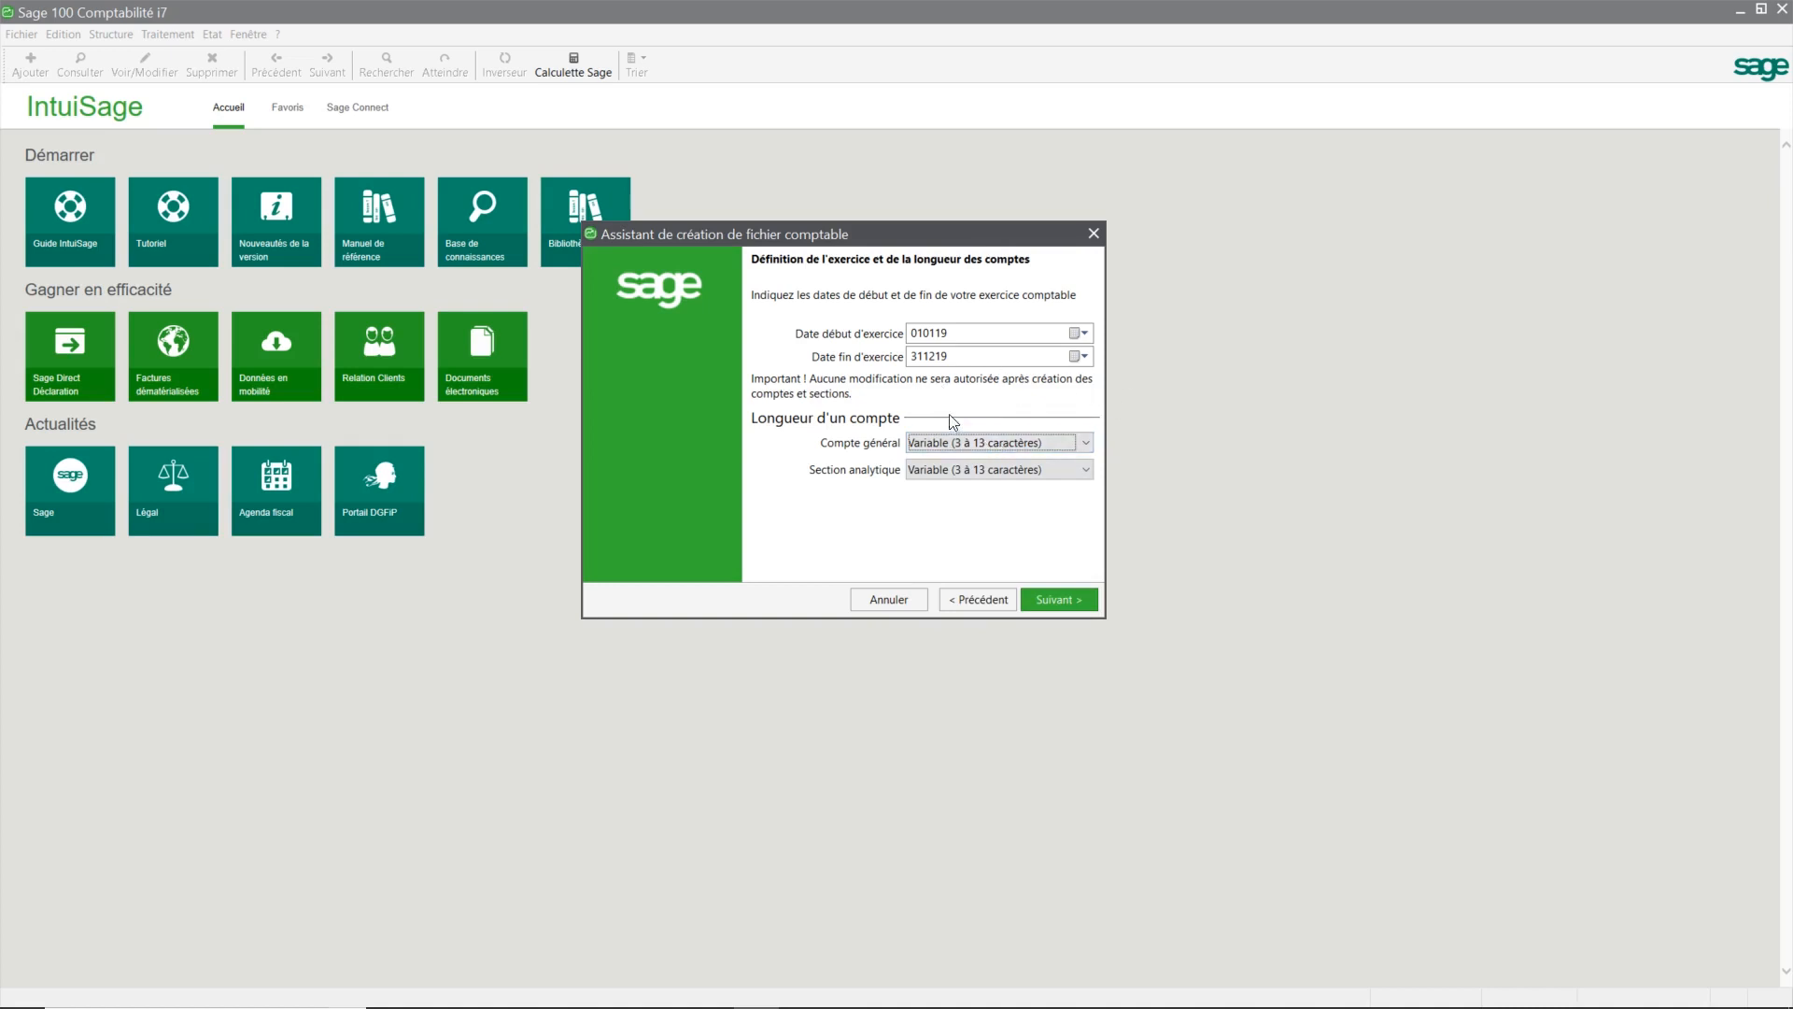
pyautogui.click(1085, 444)
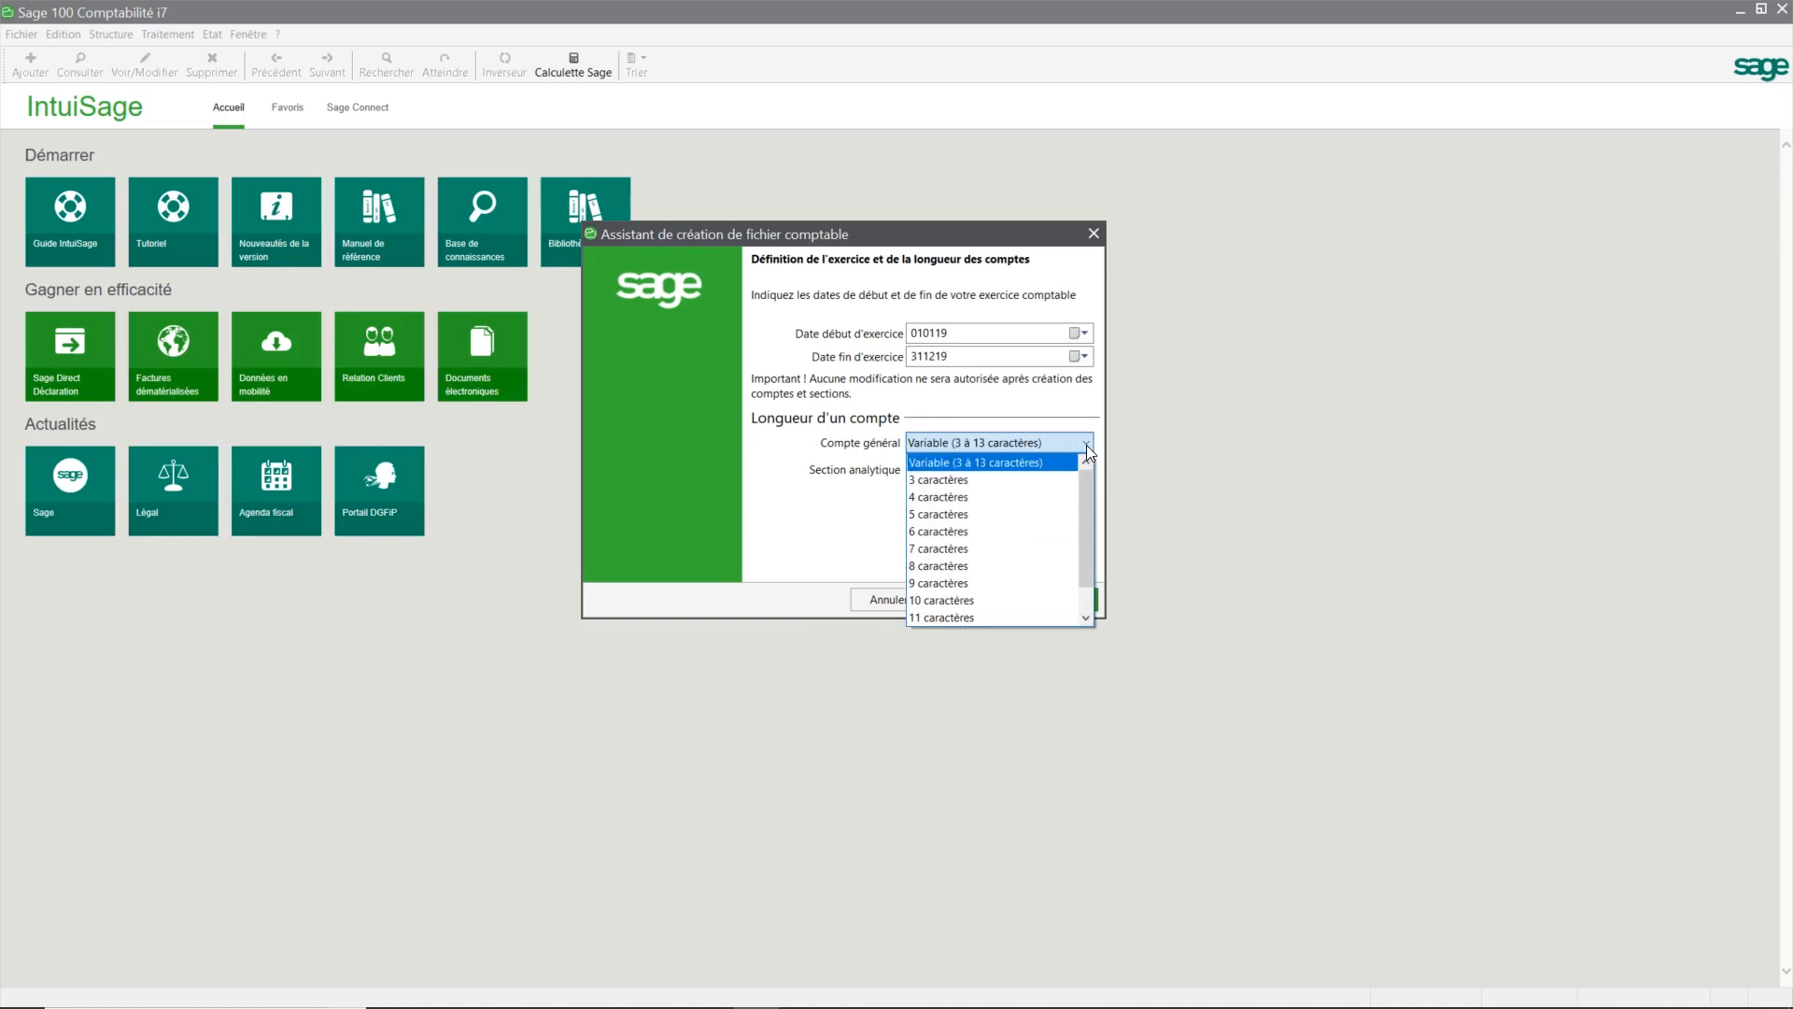
pyautogui.click(1002, 565)
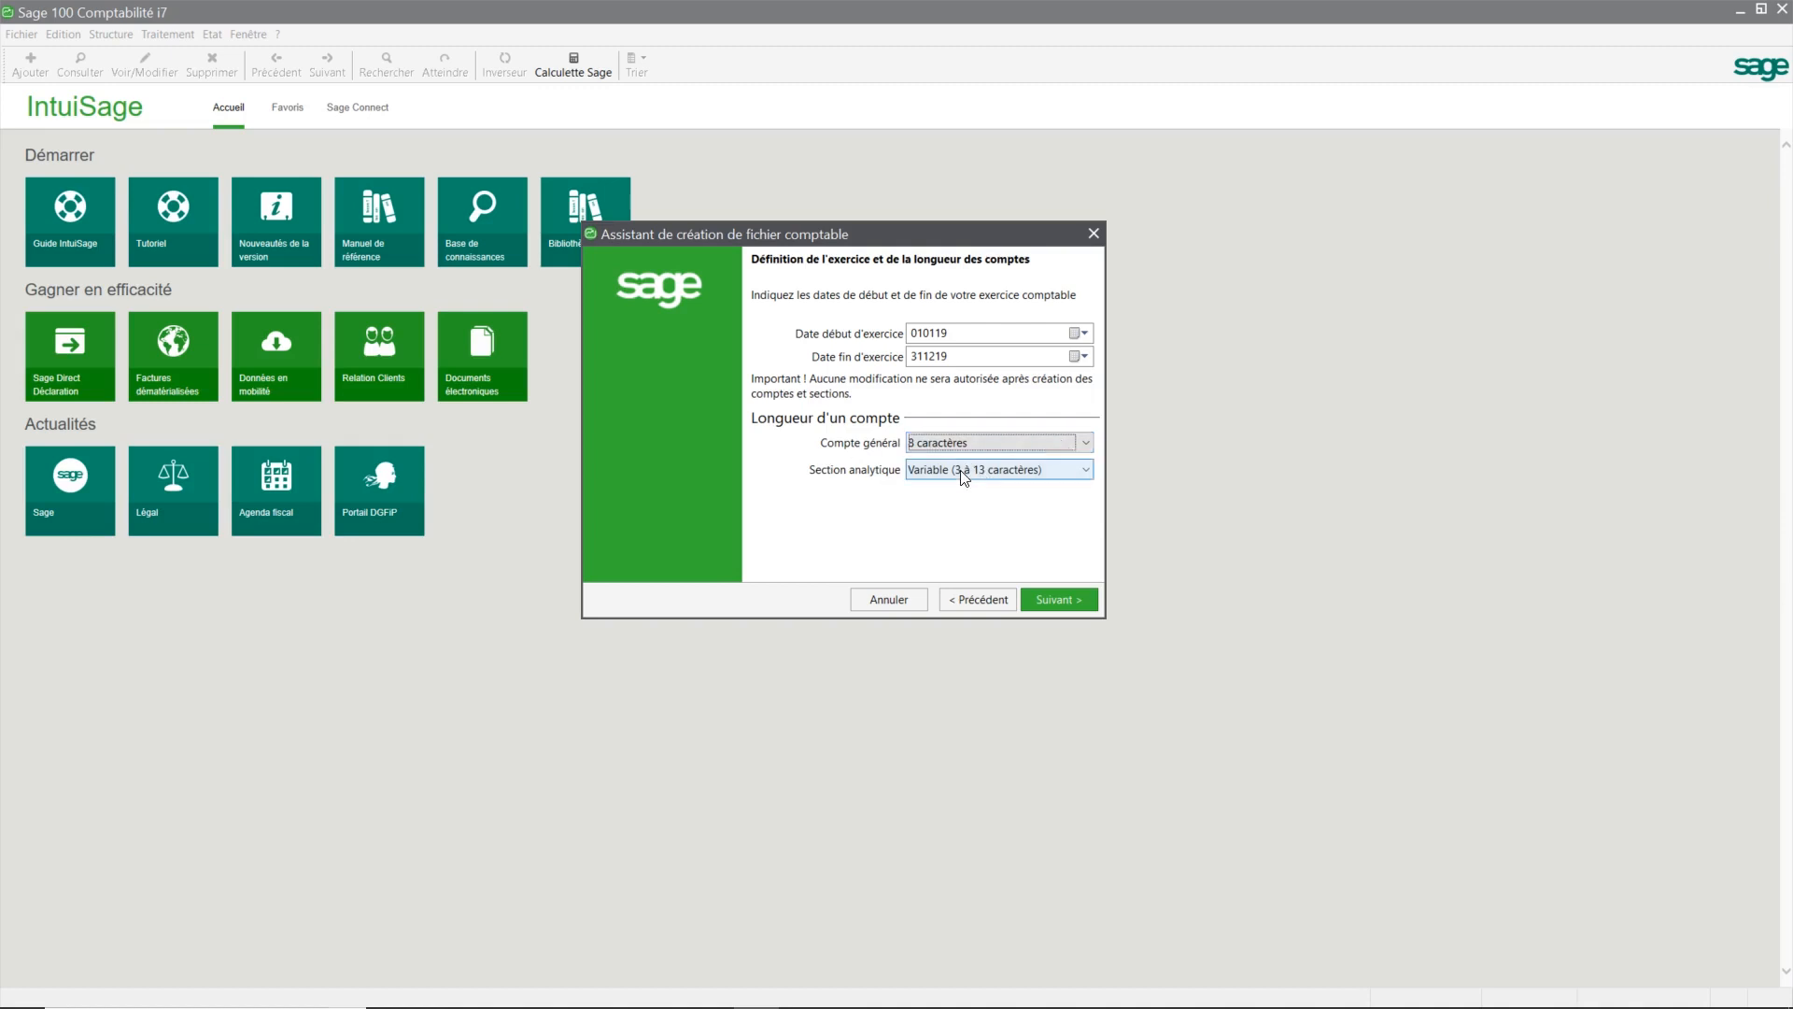
pyautogui.press('Return')
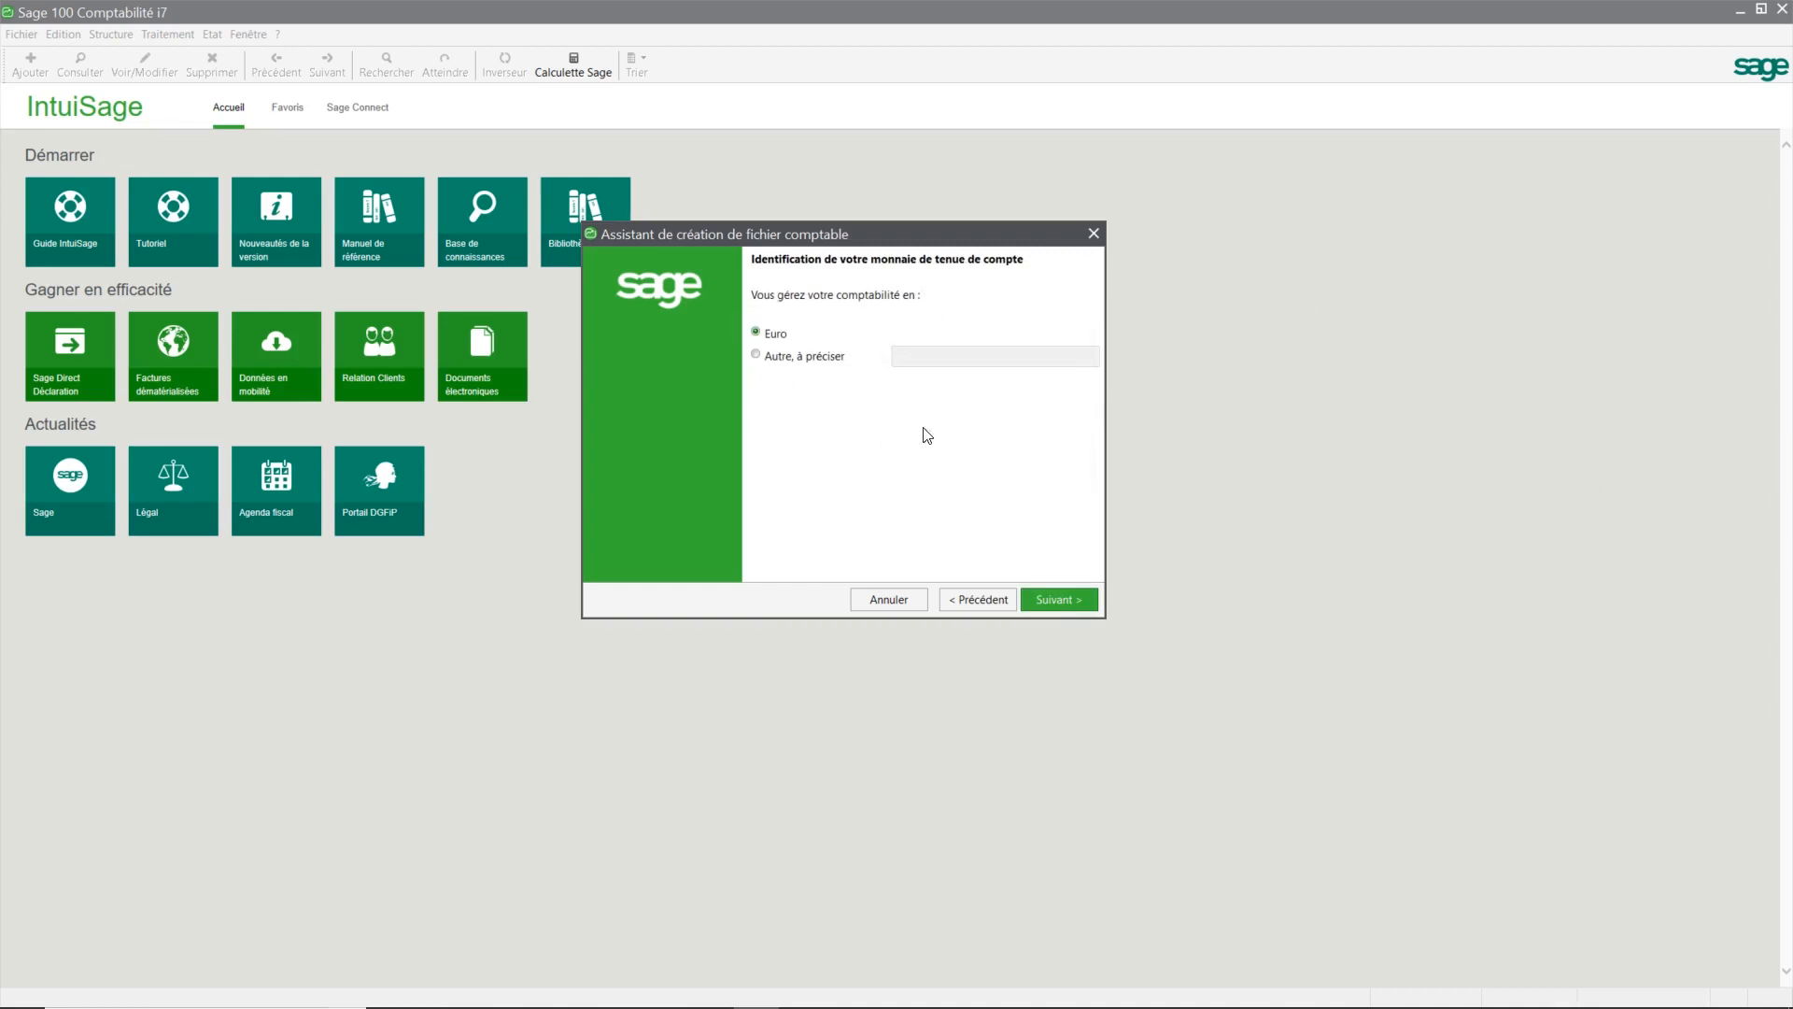
# Step: Keep Euro as the accounting currency and move on to the Reprise des éléments comptables page
pyautogui.click(1056, 600)
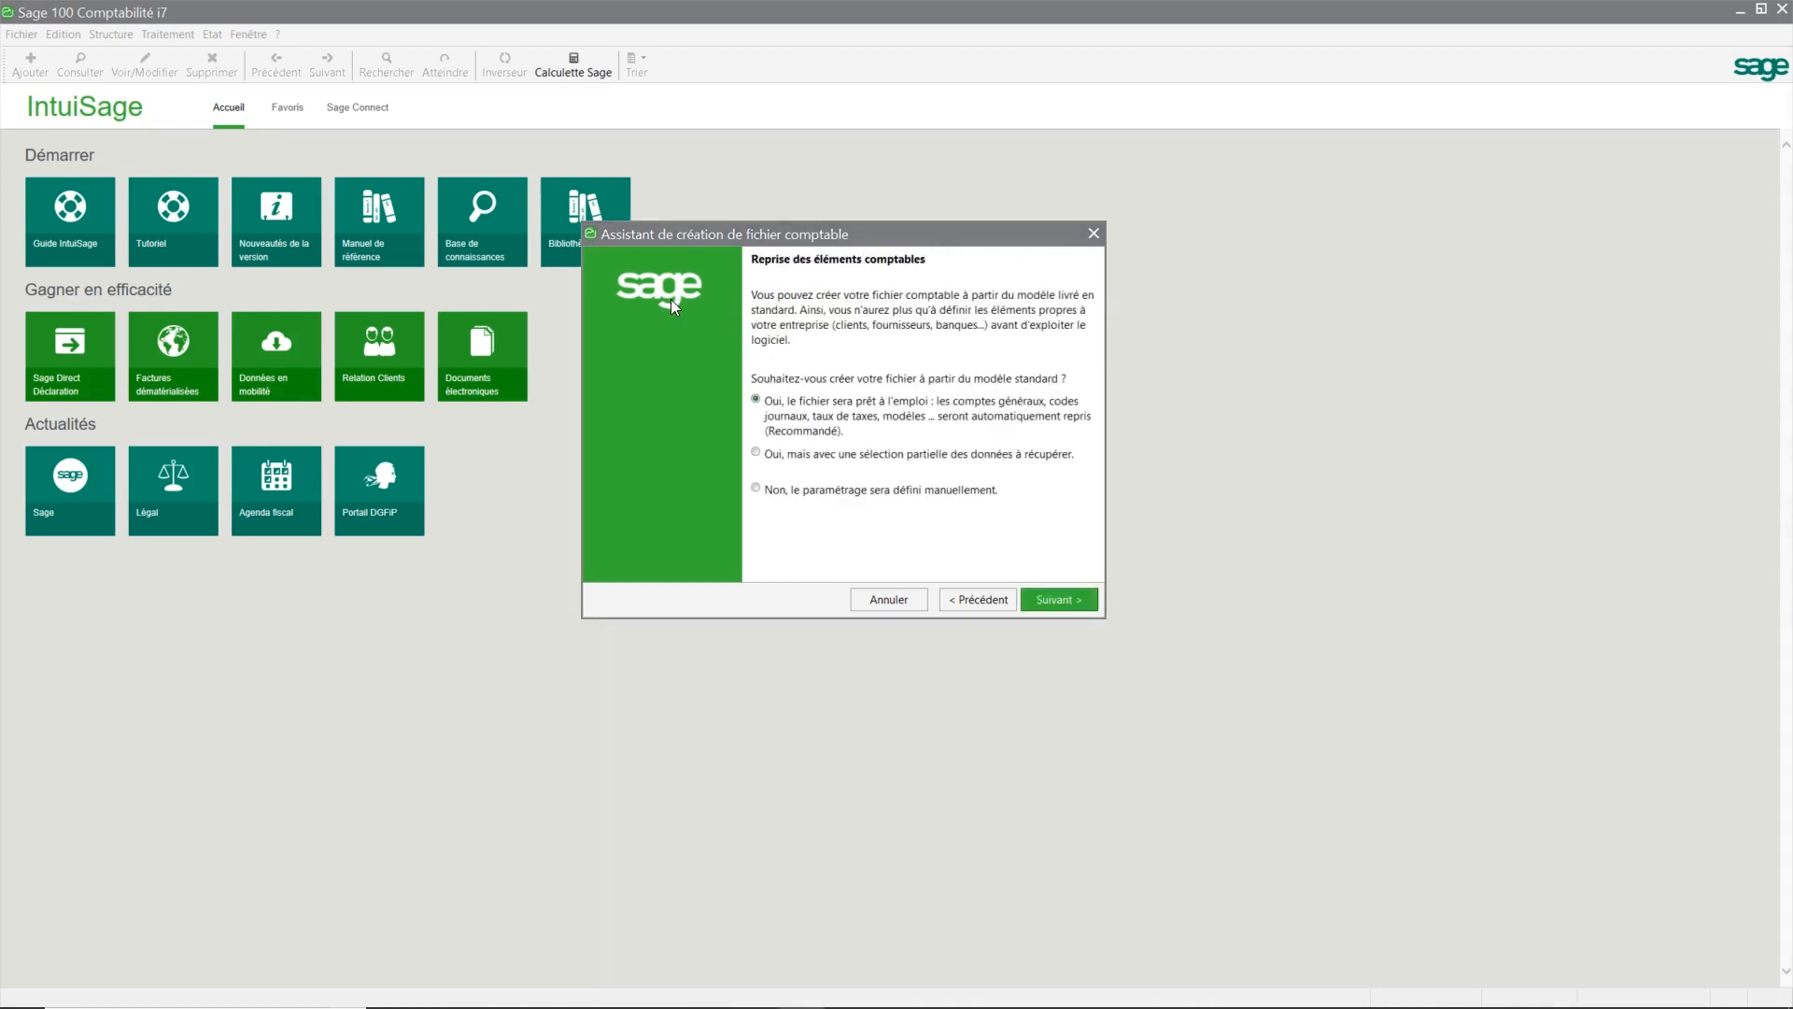